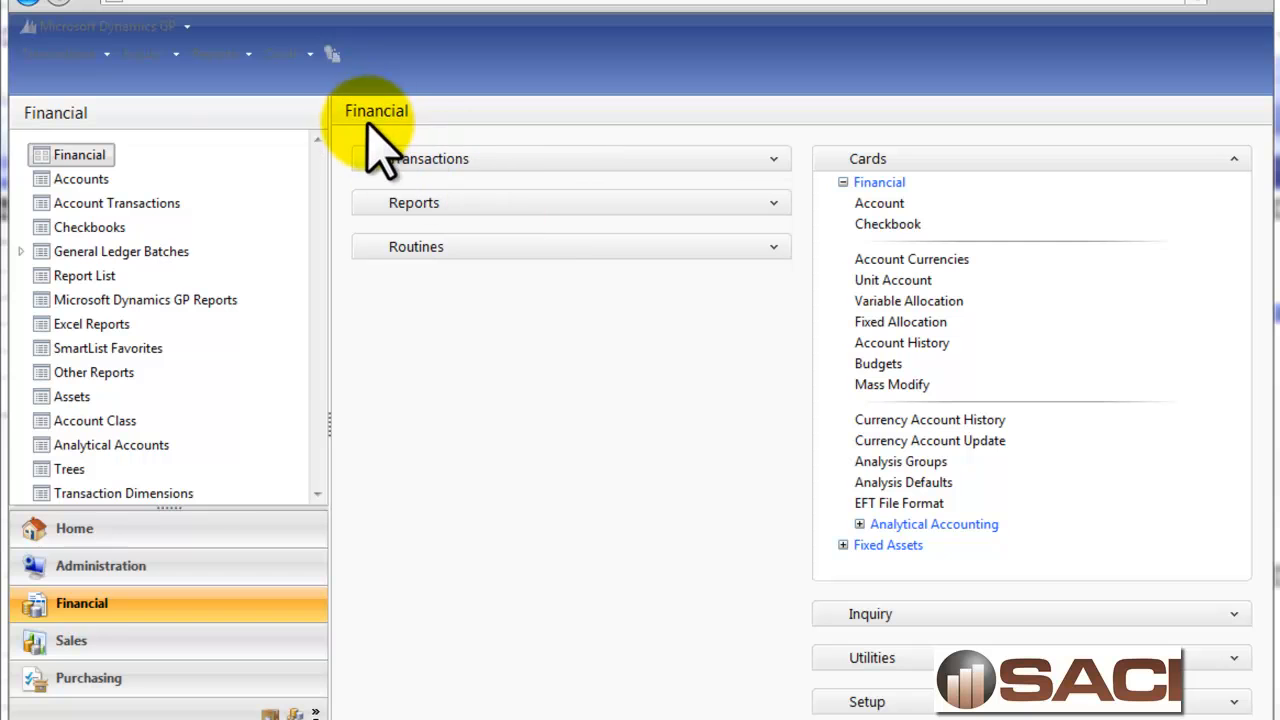
# Open Mass Modify Chart of Accounts, choose Copy and enter the account range 100-0000-00 to 100-9999-99.
pyautogui.click(905, 386)
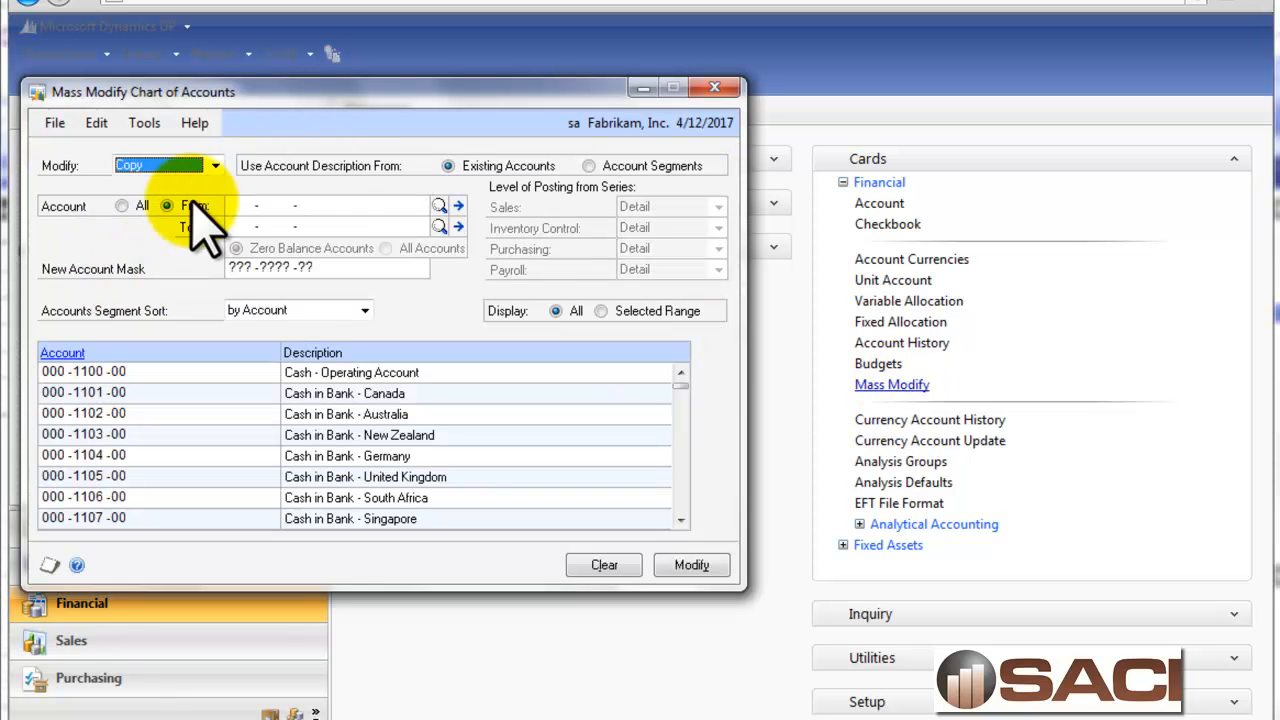
pyautogui.click(215, 165)
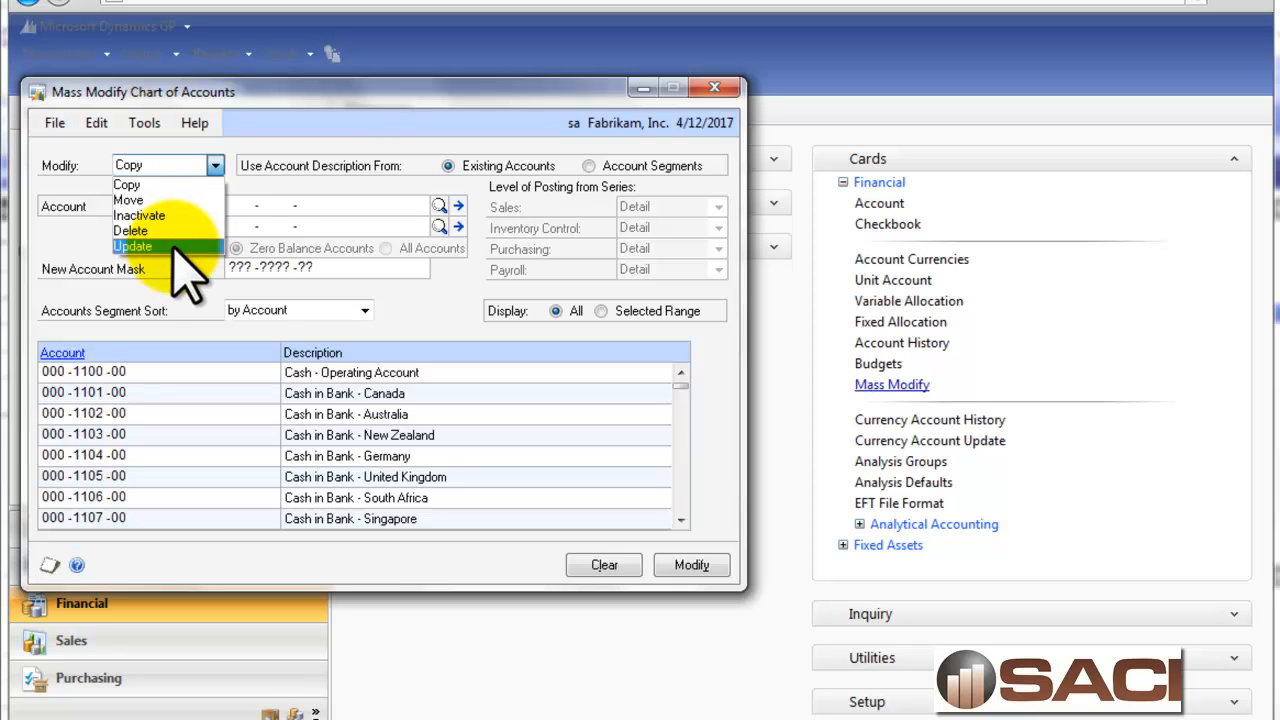
pyautogui.click(170, 184)
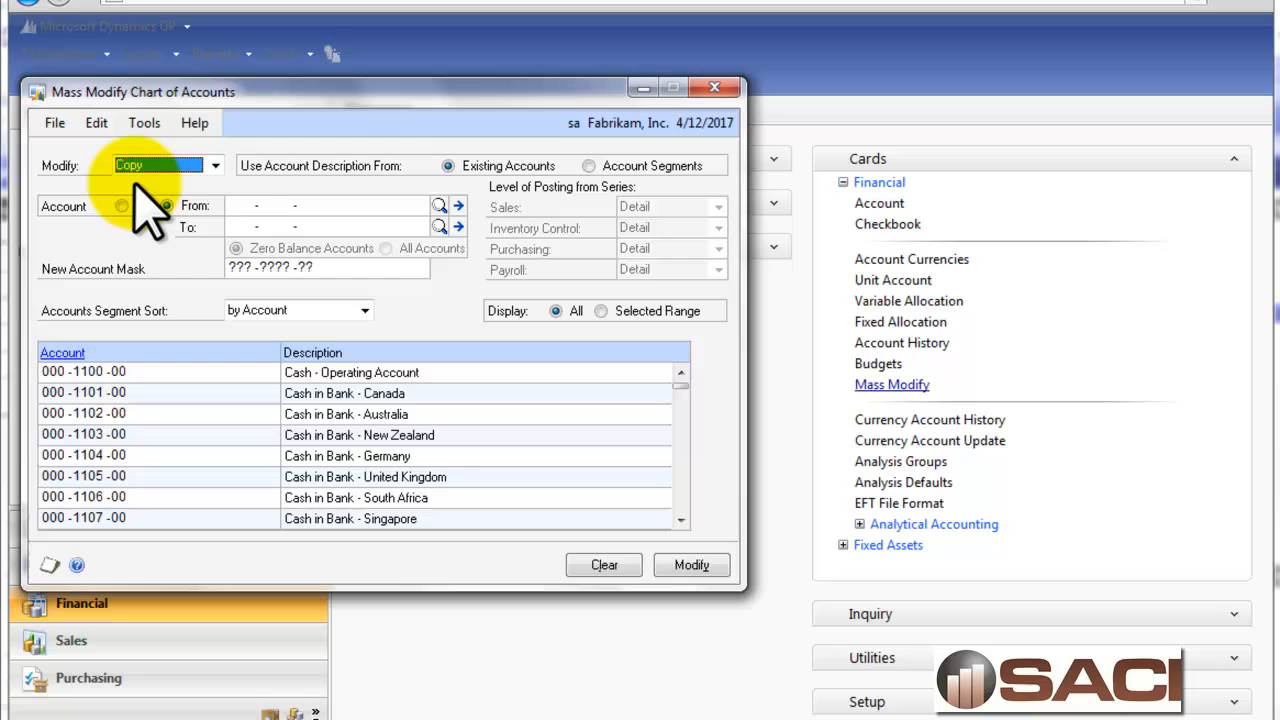
pyautogui.click(251, 205)
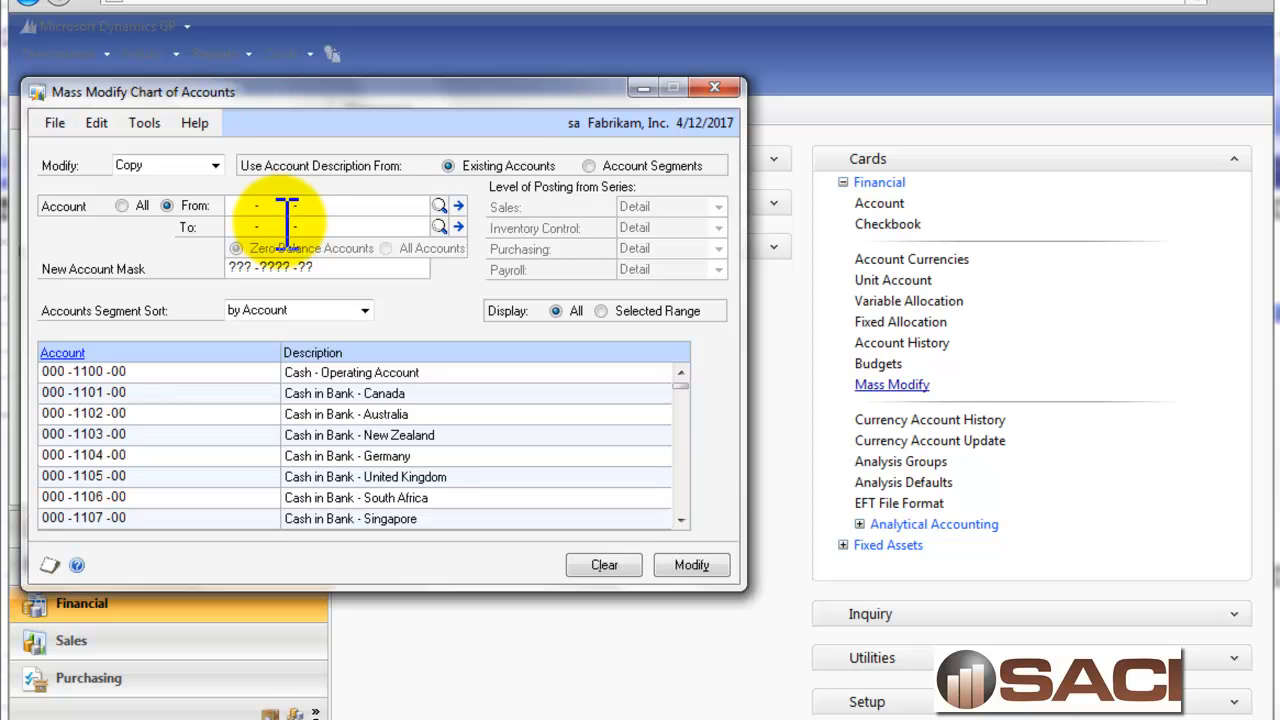
pyautogui.write('100 -0000 -00')
pyautogui.press('Tab')
pyautogui.write('100 -')
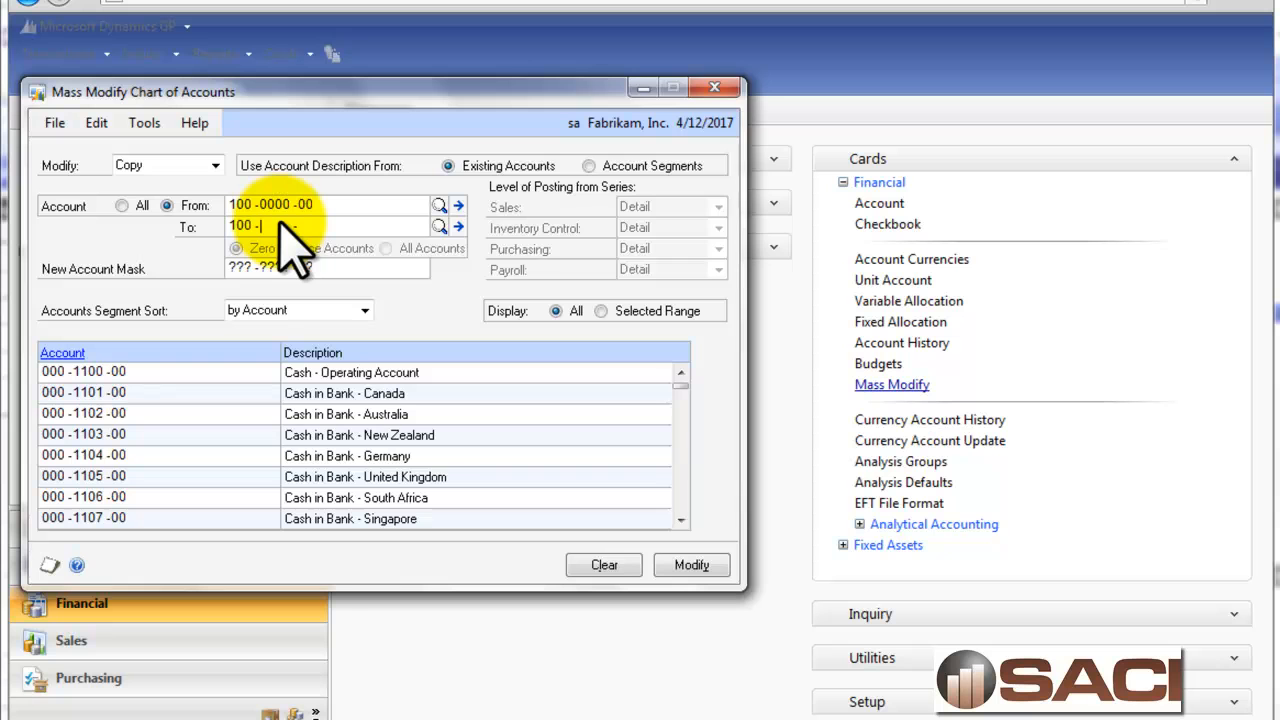
pyautogui.write('9999 -99')
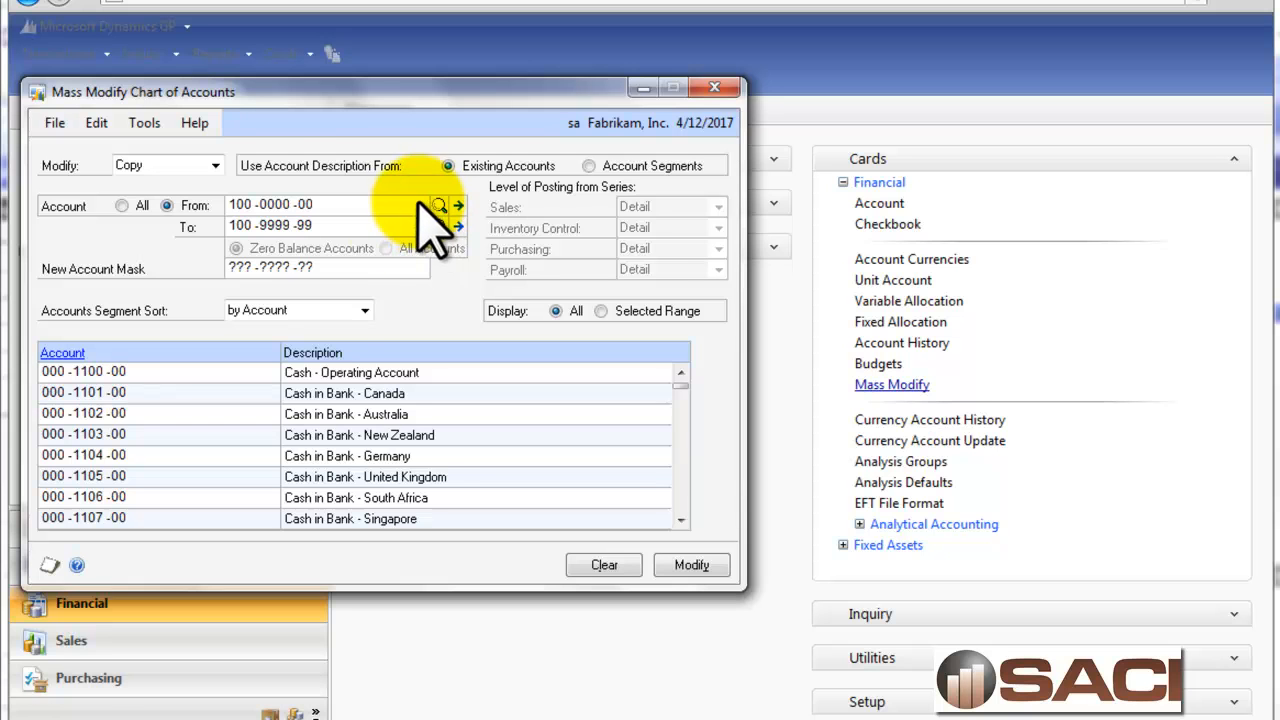
# Sort the account segments by Account and limit the displayed accounts to the selected range.
pyautogui.click(320, 308)
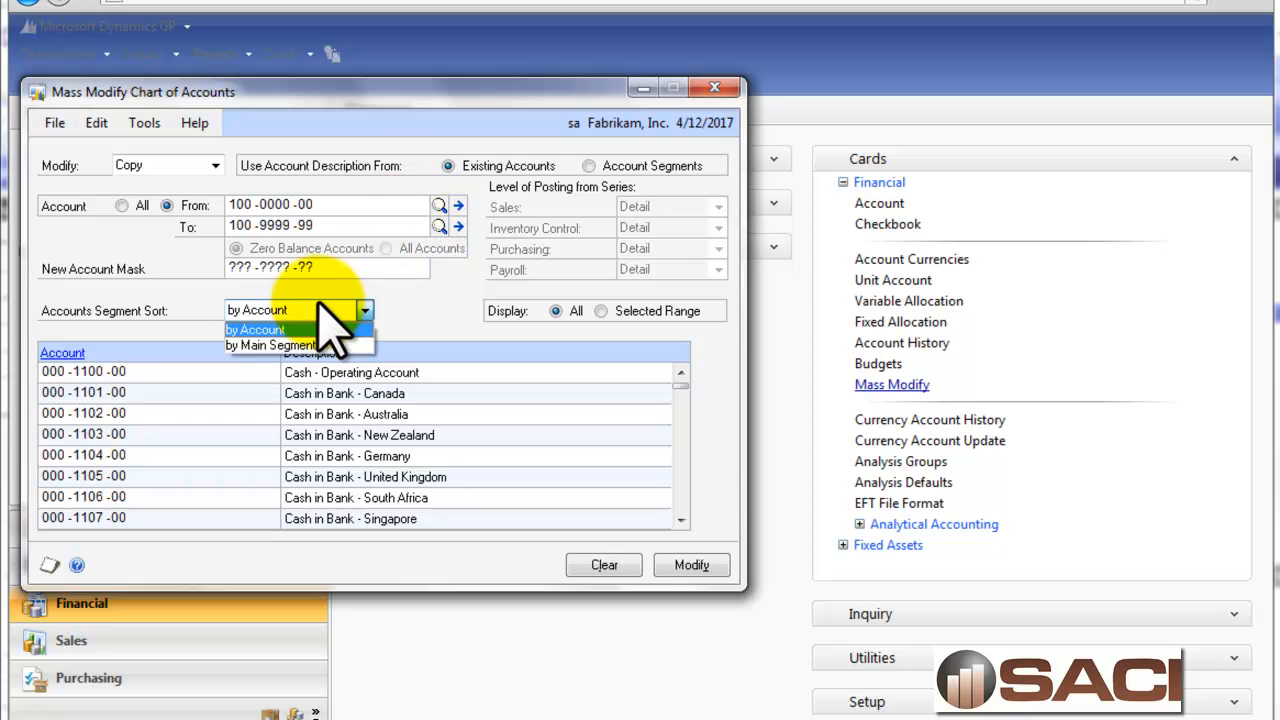
pyautogui.click(276, 329)
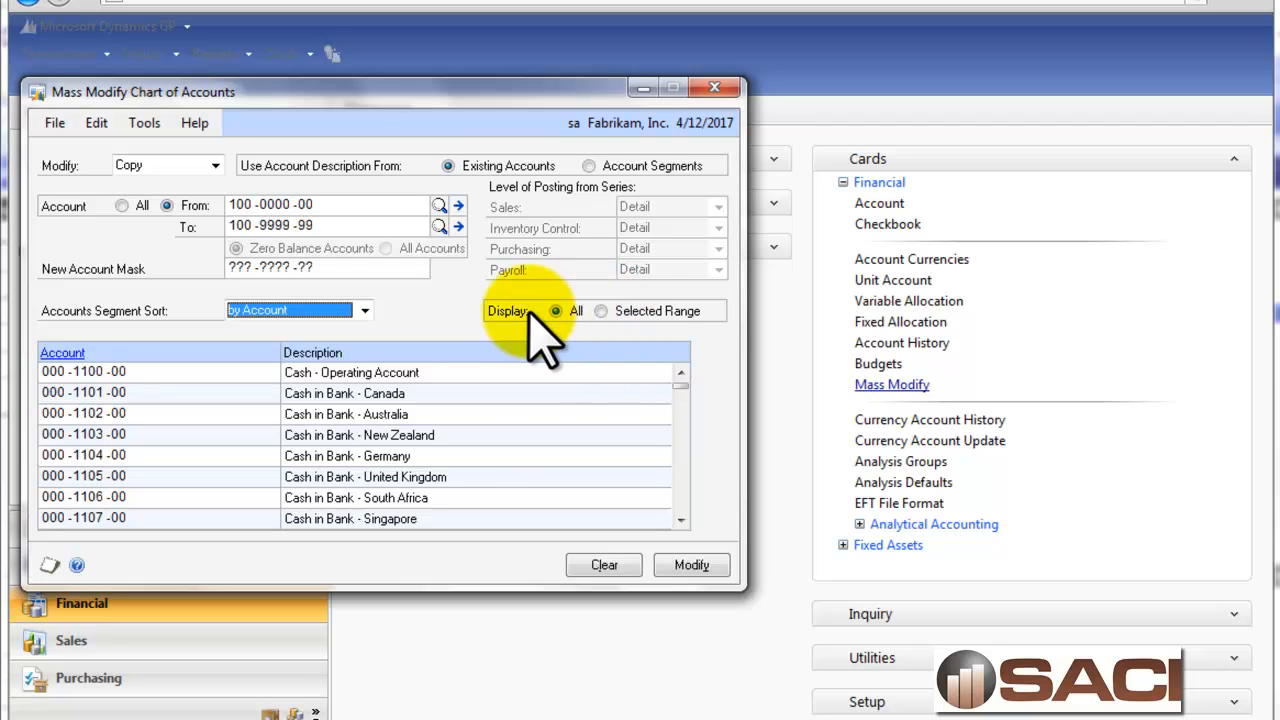
pyautogui.click(600, 311)
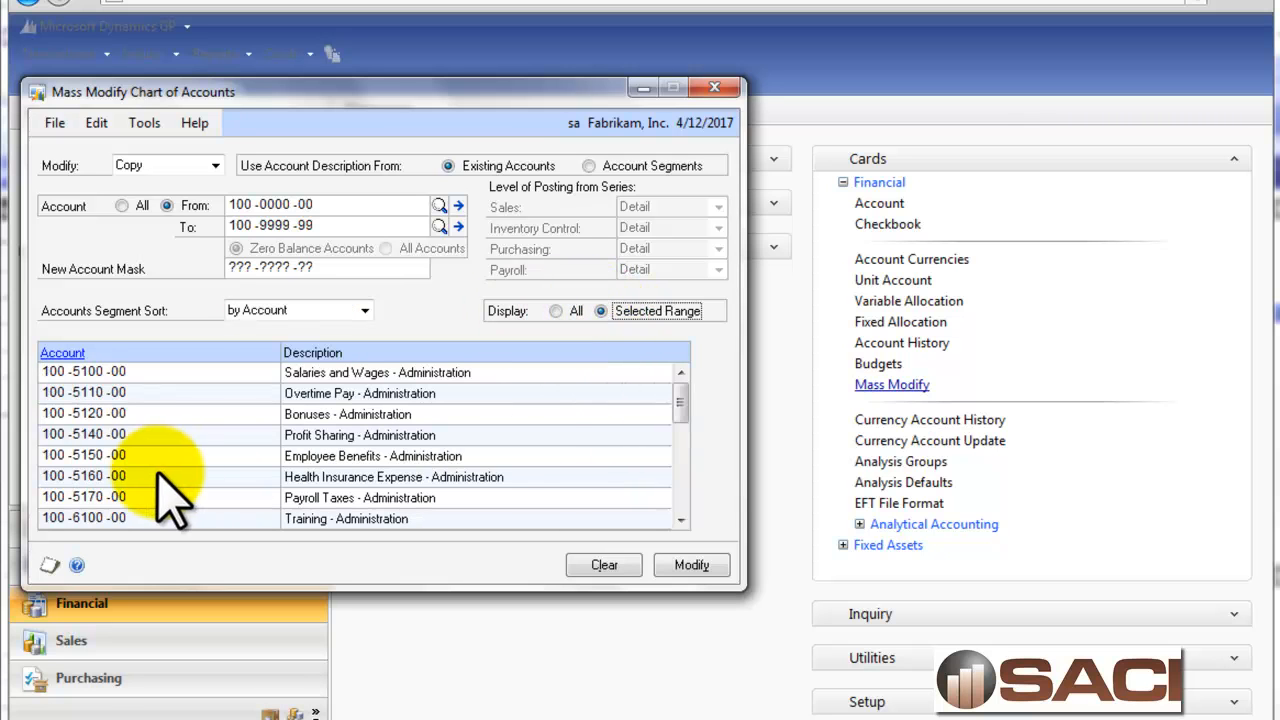
pyautogui.moveTo(684, 413)
pyautogui.mouseDown()
pyautogui.moveTo(686, 492)
pyautogui.moveTo(682, 404)
pyautogui.mouseUp()
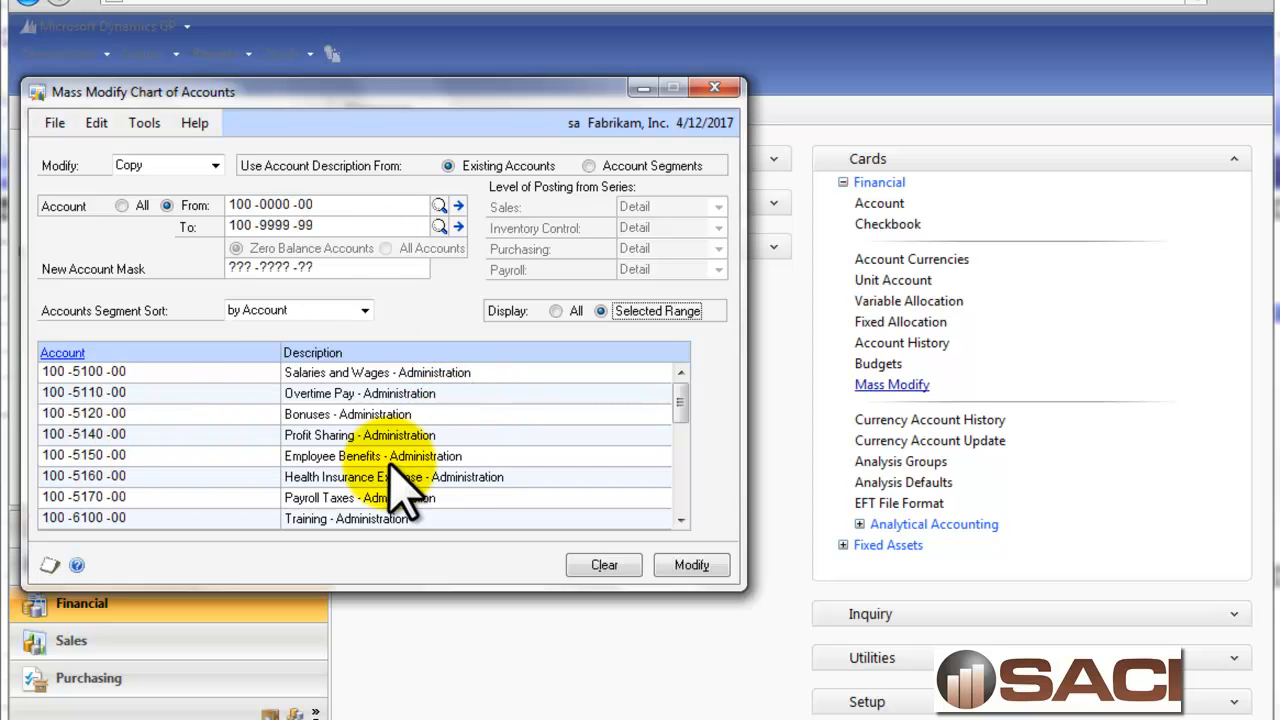
# Look up number 5150 of the Account segment in Account Segment Setup, then clear and close that window.
pyautogui.click(1235, 161)
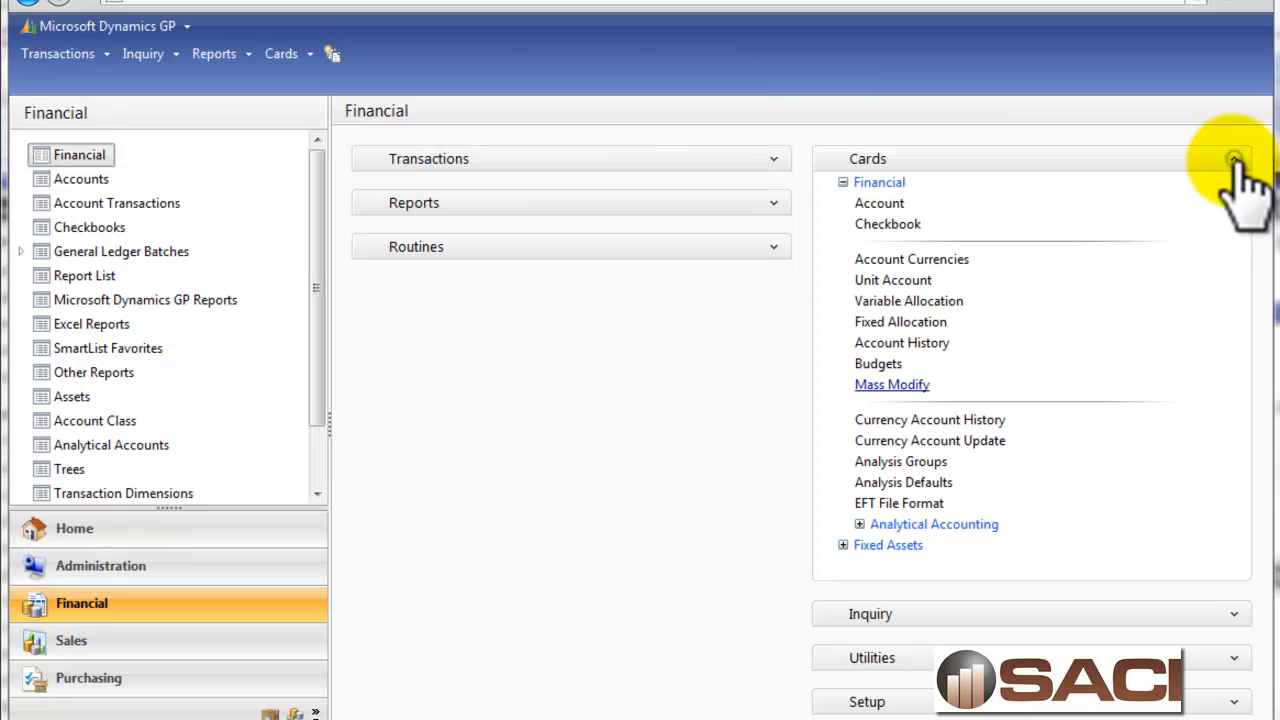
pyautogui.click(1234, 291)
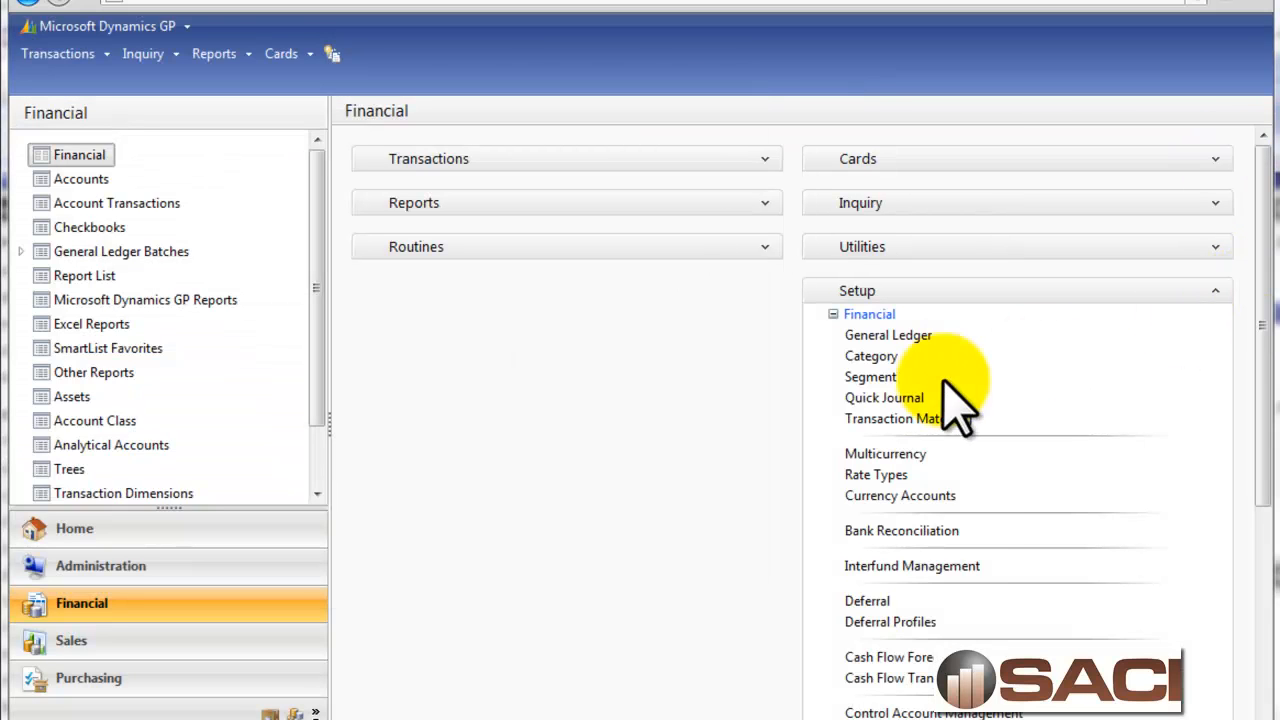
pyautogui.click(870, 377)
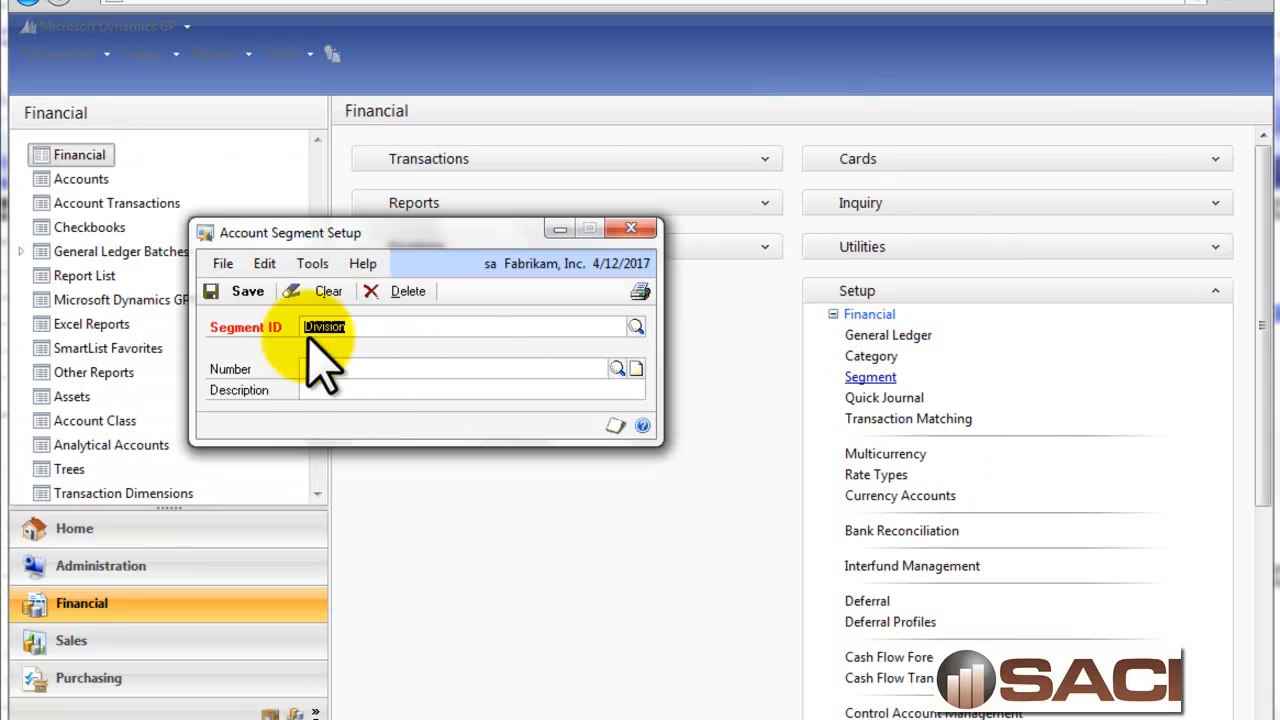
pyautogui.click(634, 327)
pyautogui.click(160, 312)
pyautogui.doubleClick(160, 311)
pyautogui.click(369, 378)
pyautogui.write('5150')
pyautogui.press('Tab')
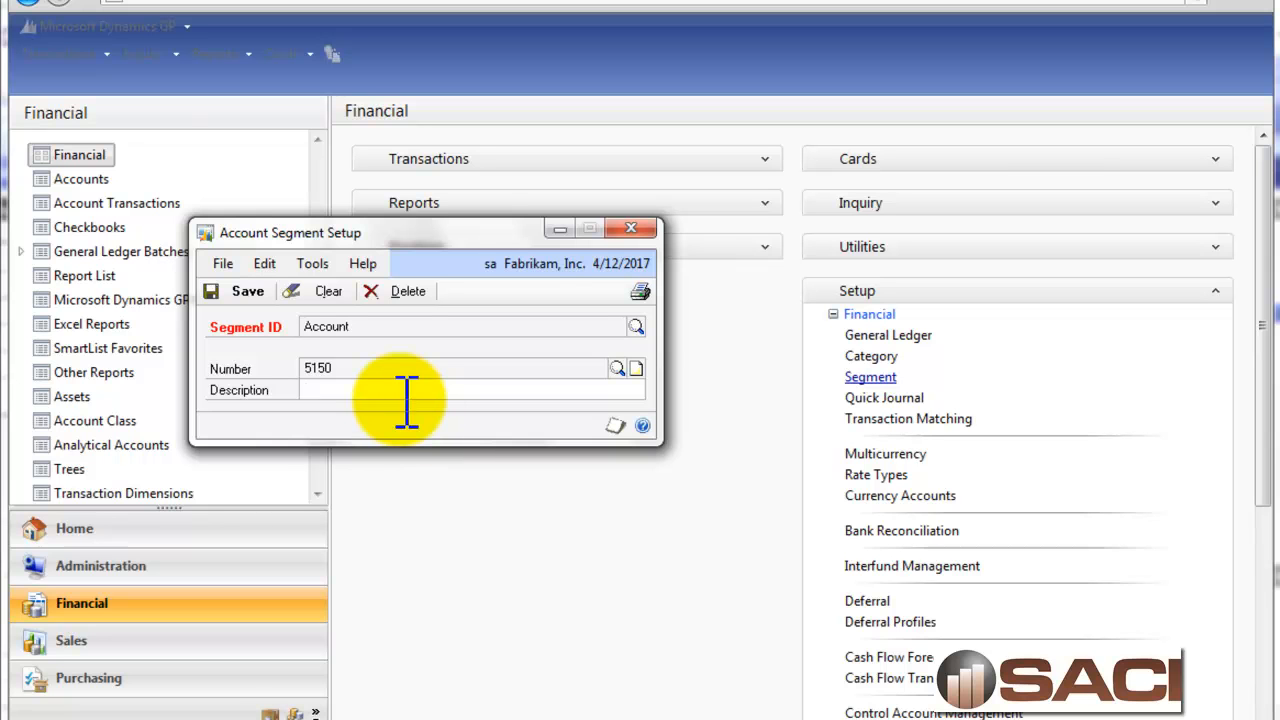
pyautogui.click(330, 291)
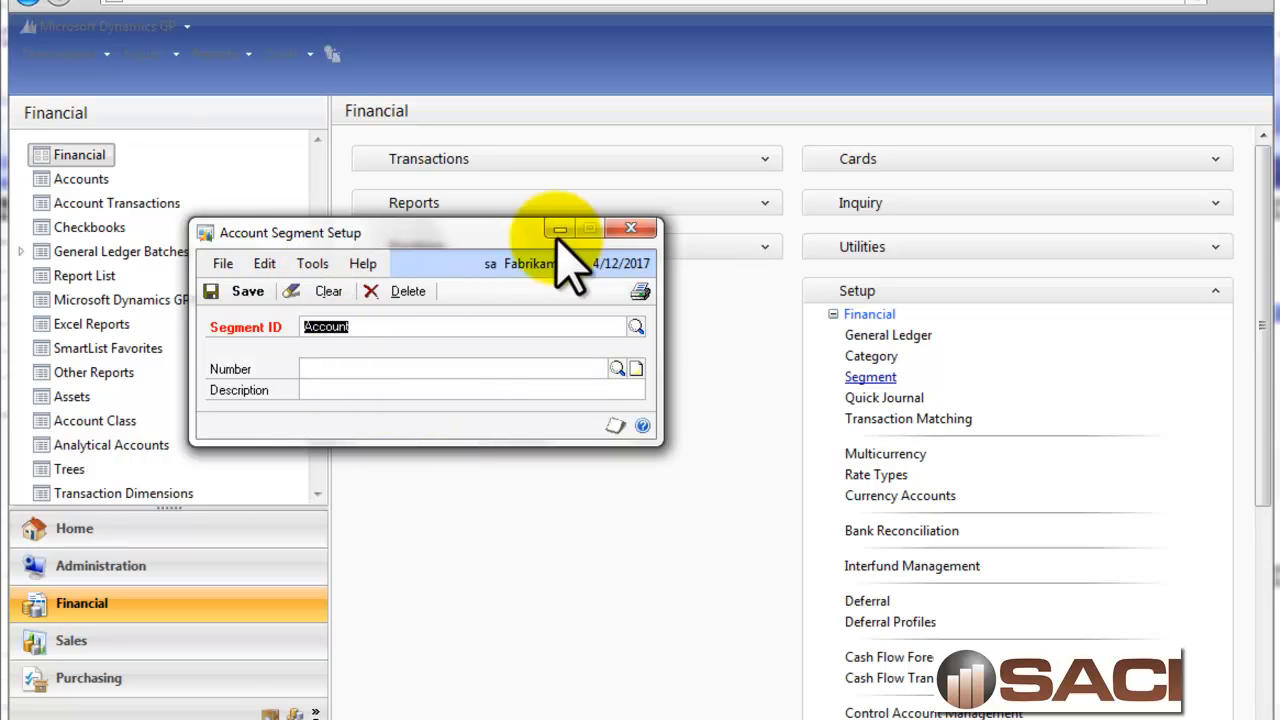
pyautogui.click(631, 229)
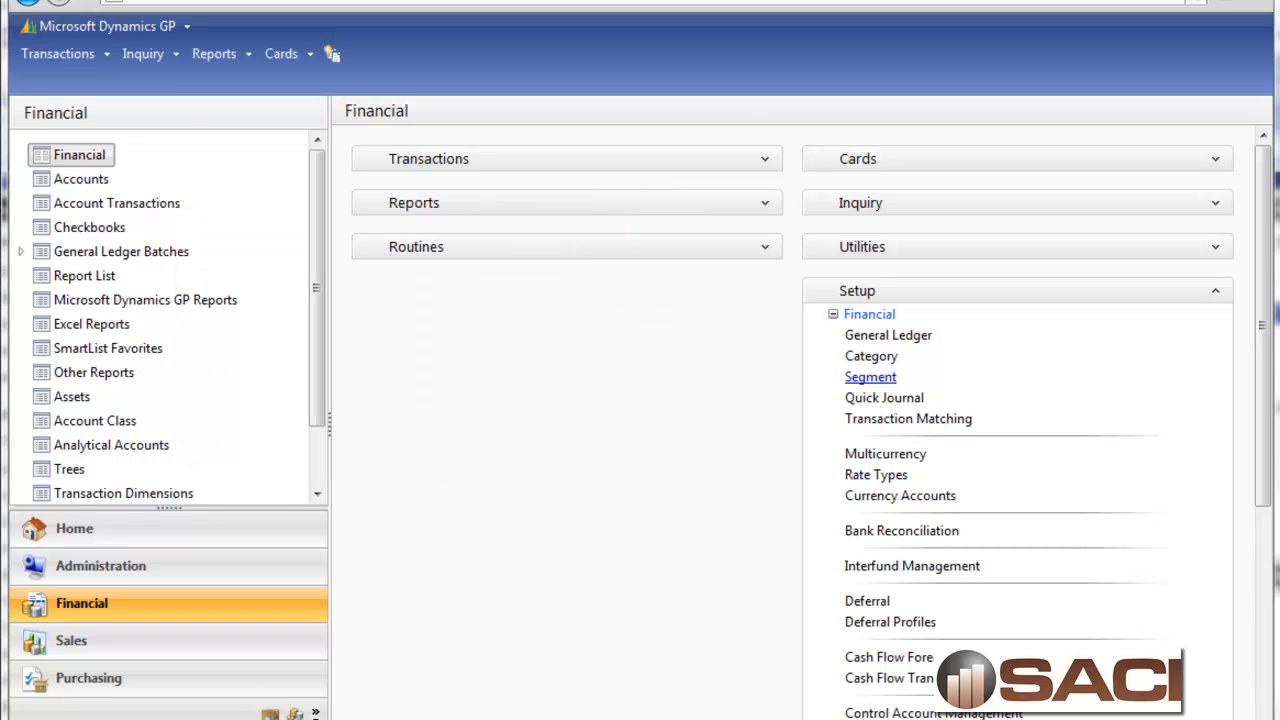
# Return to Mass Modify Chart of Accounts and copy the 100 range using the new account mask 850-????-??
pyautogui.click(253, 719)
pyautogui.click(375, 718)
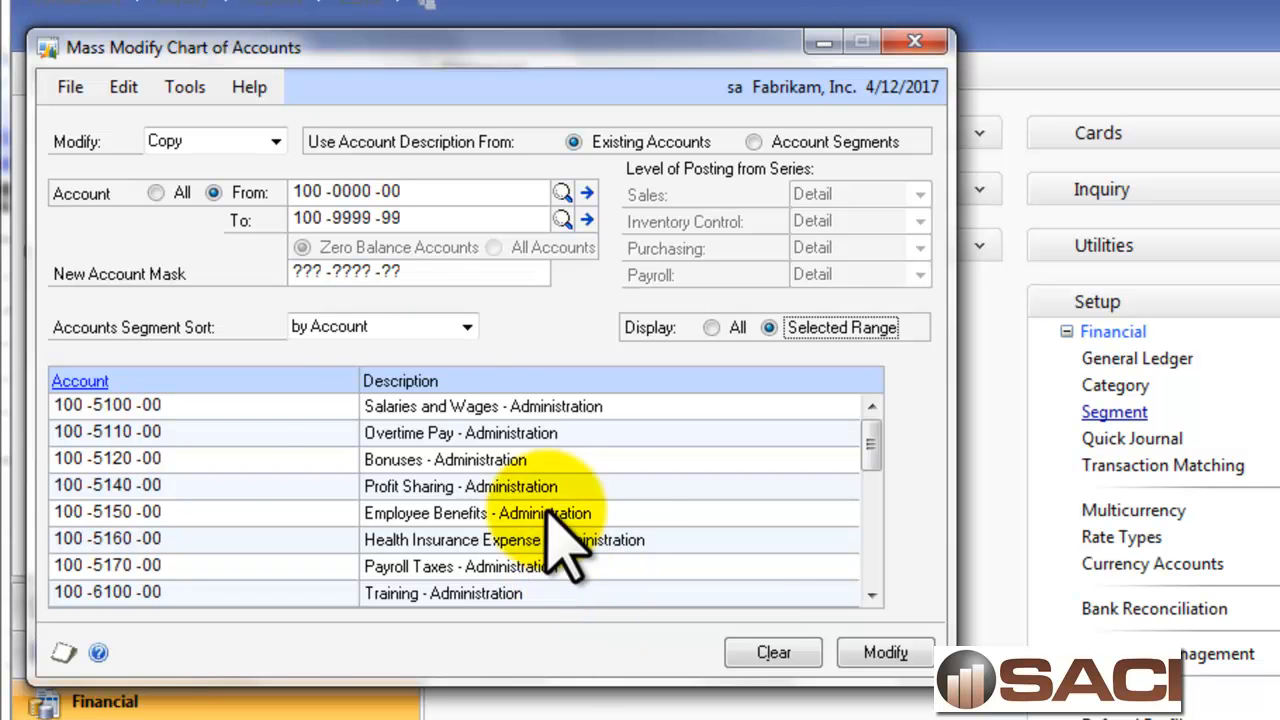
pyautogui.doubleClick(316, 276)
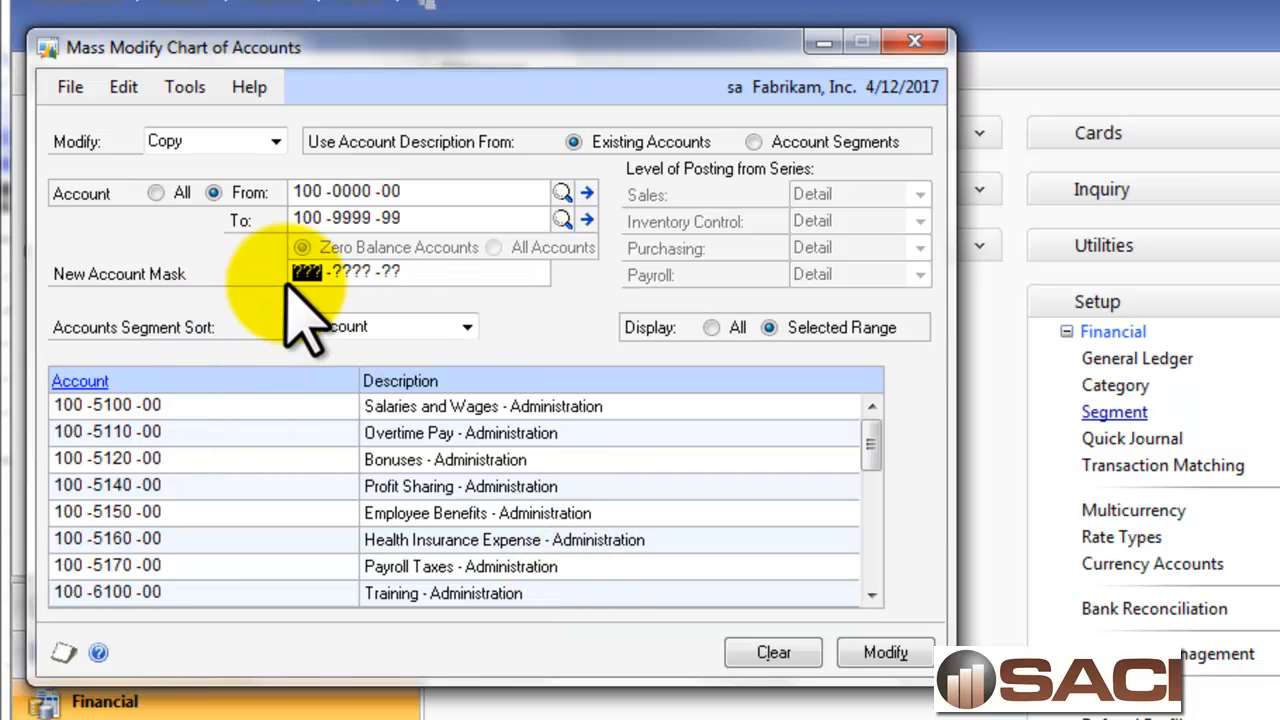
pyautogui.write('850')
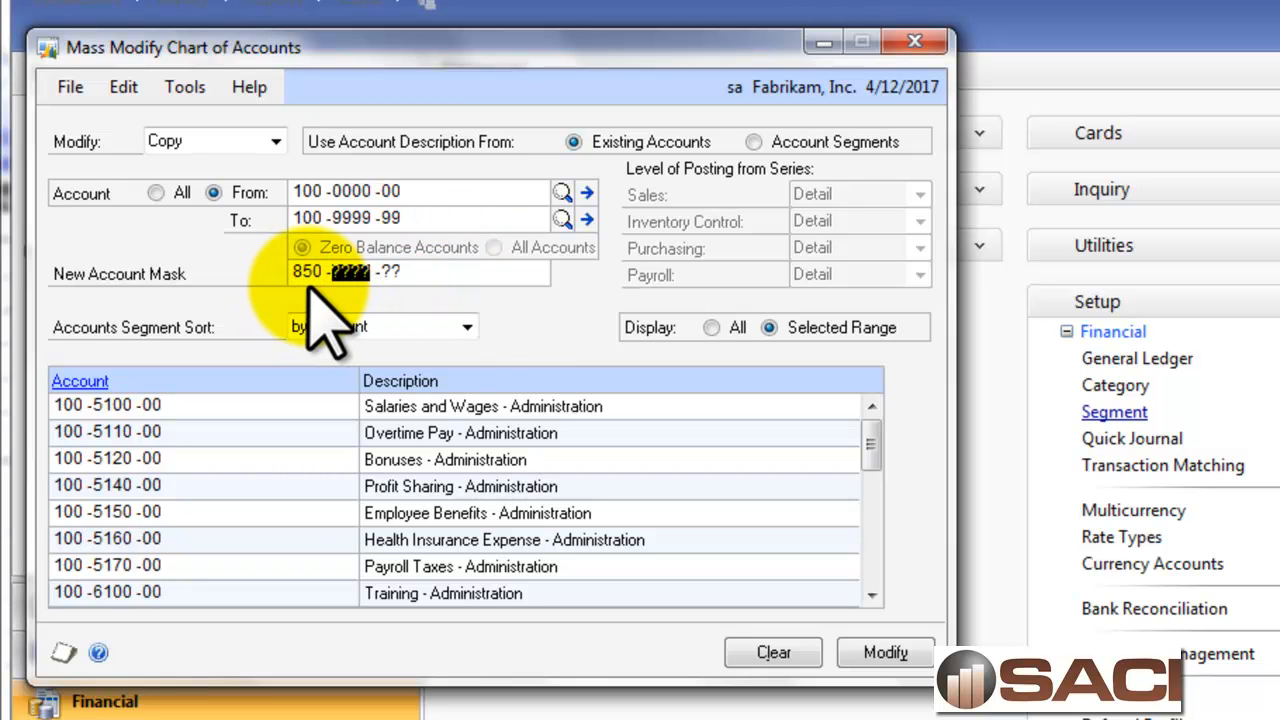
pyautogui.click(880, 655)
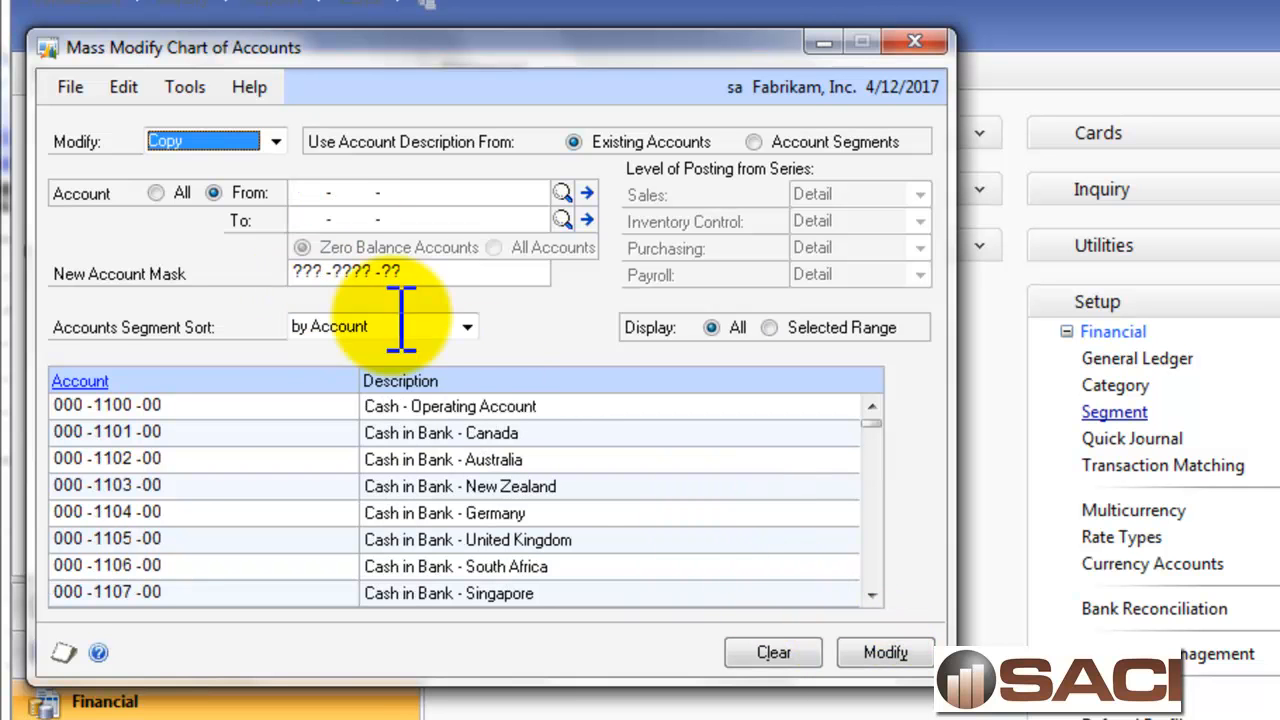
# Enter the account range 850-0000-00 to 850-9999-99 and display only the selected range to review the accounts.
pyautogui.click(313, 193)
pyautogui.write('850 -0000 -00')
pyautogui.press('Tab')
pyautogui.write('850 -9999 -99')
pyautogui.press('Tab')
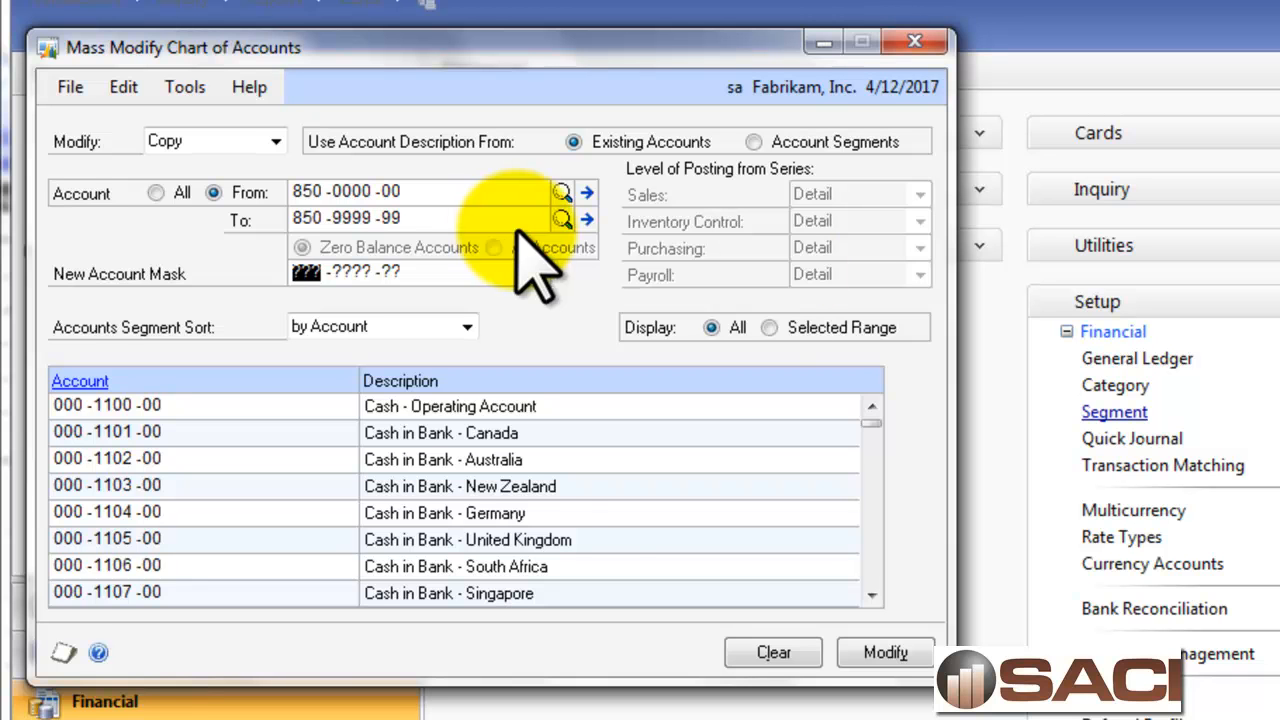
pyautogui.click(840, 327)
pyautogui.moveTo(876, 463); pyautogui.dragTo(880, 566)
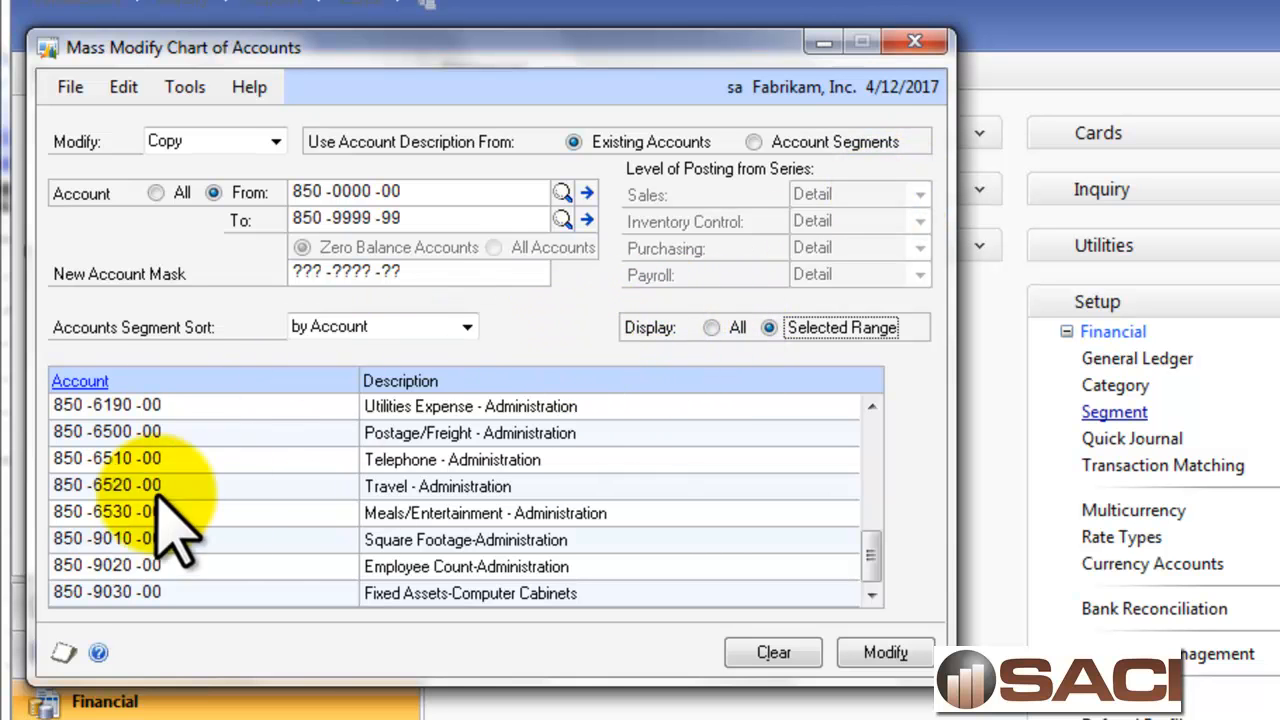
# Move the 850 accounts to department 875 using the new account mask 875-????-??
pyautogui.click(317, 271)
pyautogui.write('875')
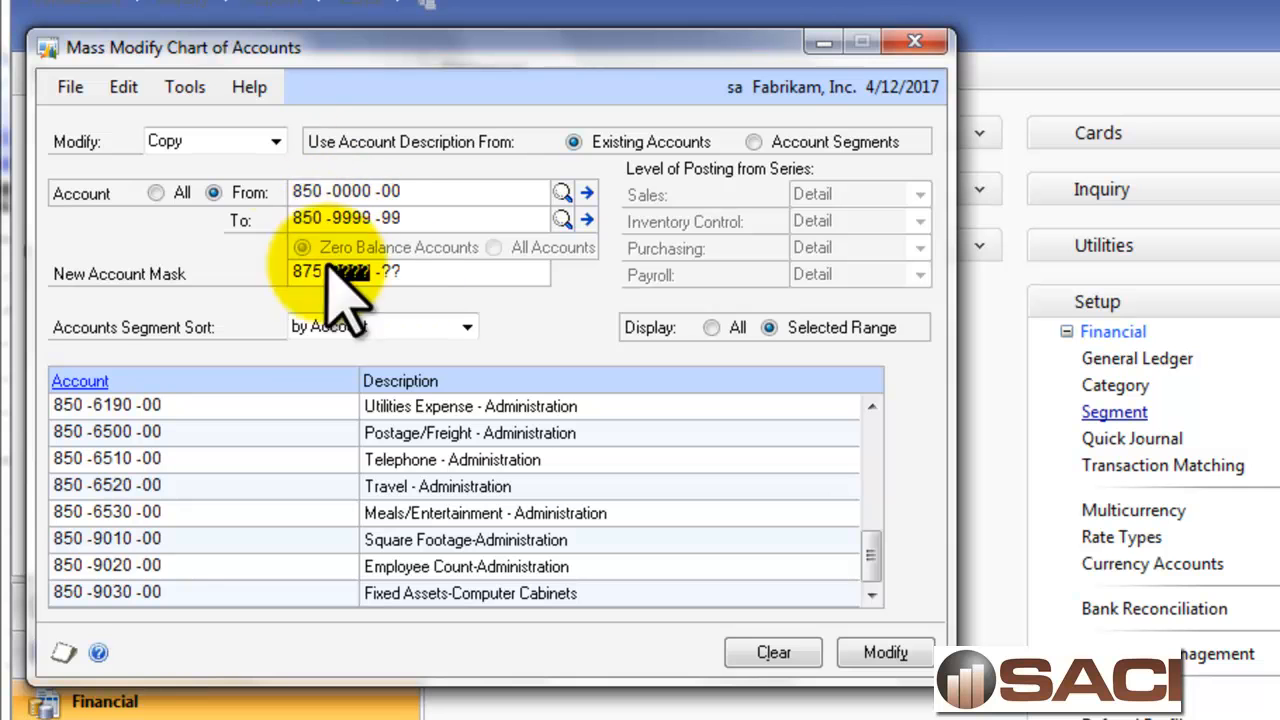
pyautogui.click(276, 141)
pyautogui.click(207, 187)
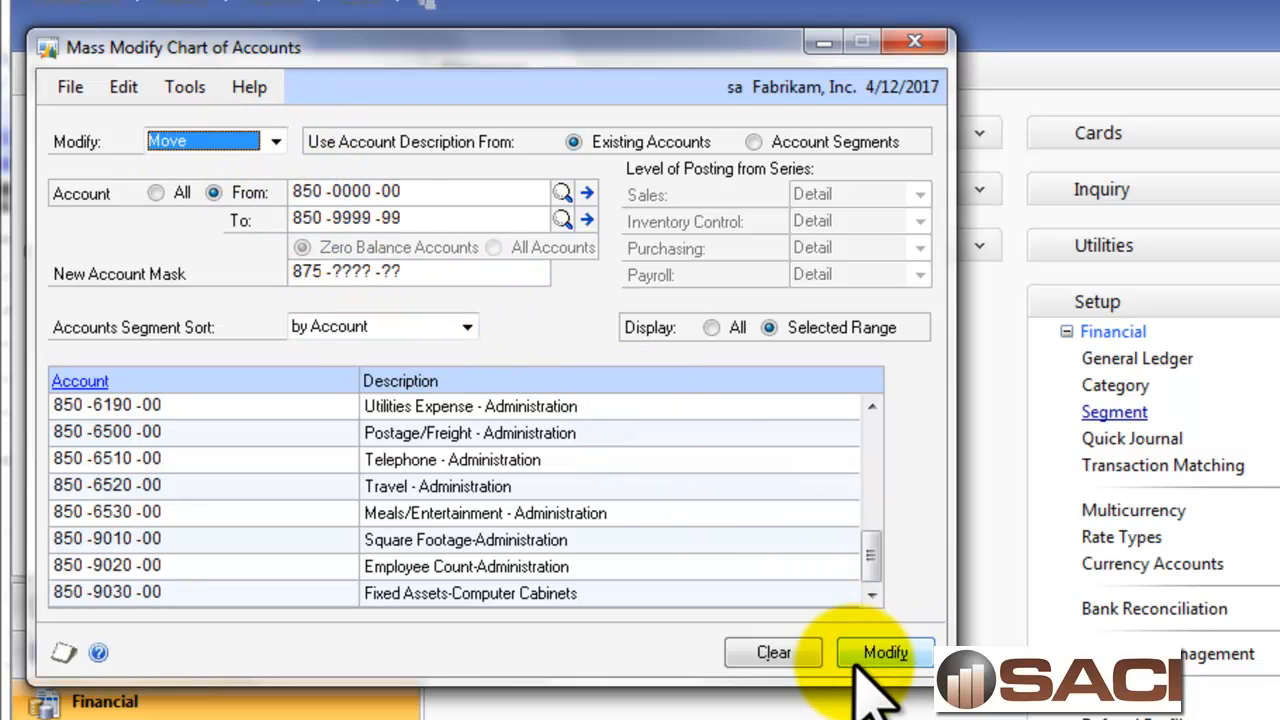
pyautogui.click(886, 653)
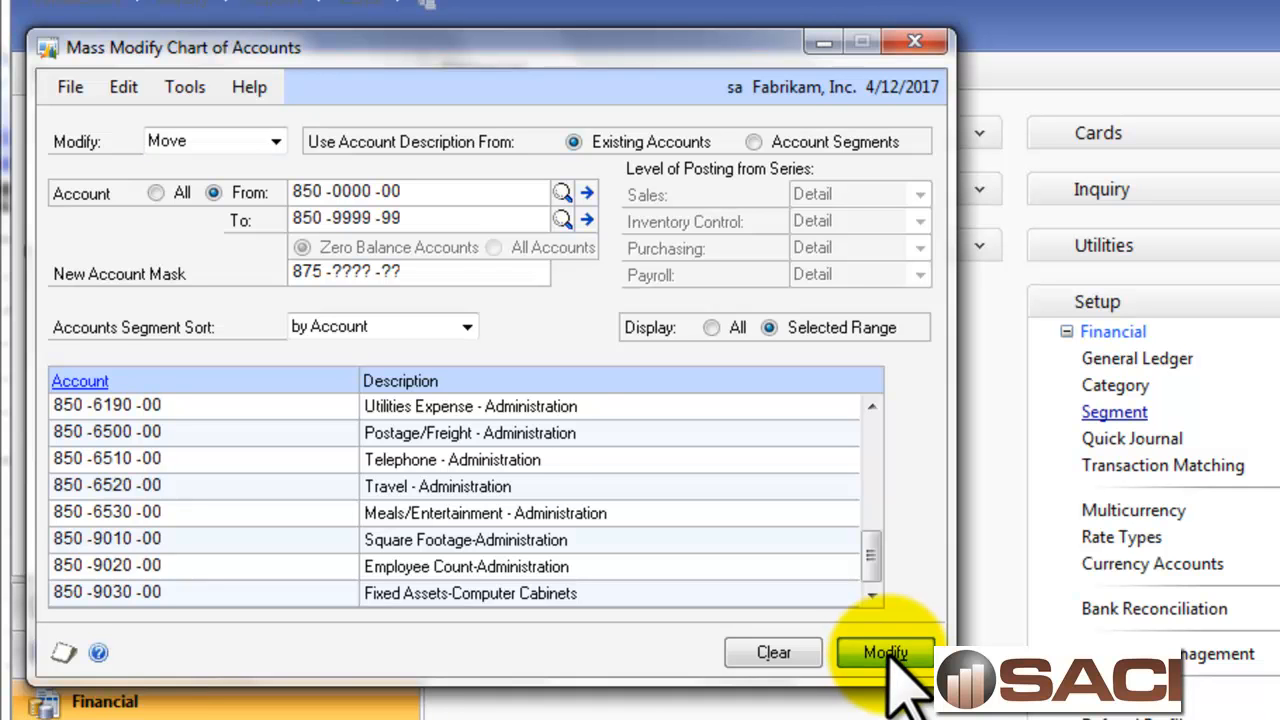
# Enter the account range 800-0000-00 to 899-9999-99 and display only the selected range to review the accounts.
pyautogui.click(318, 192)
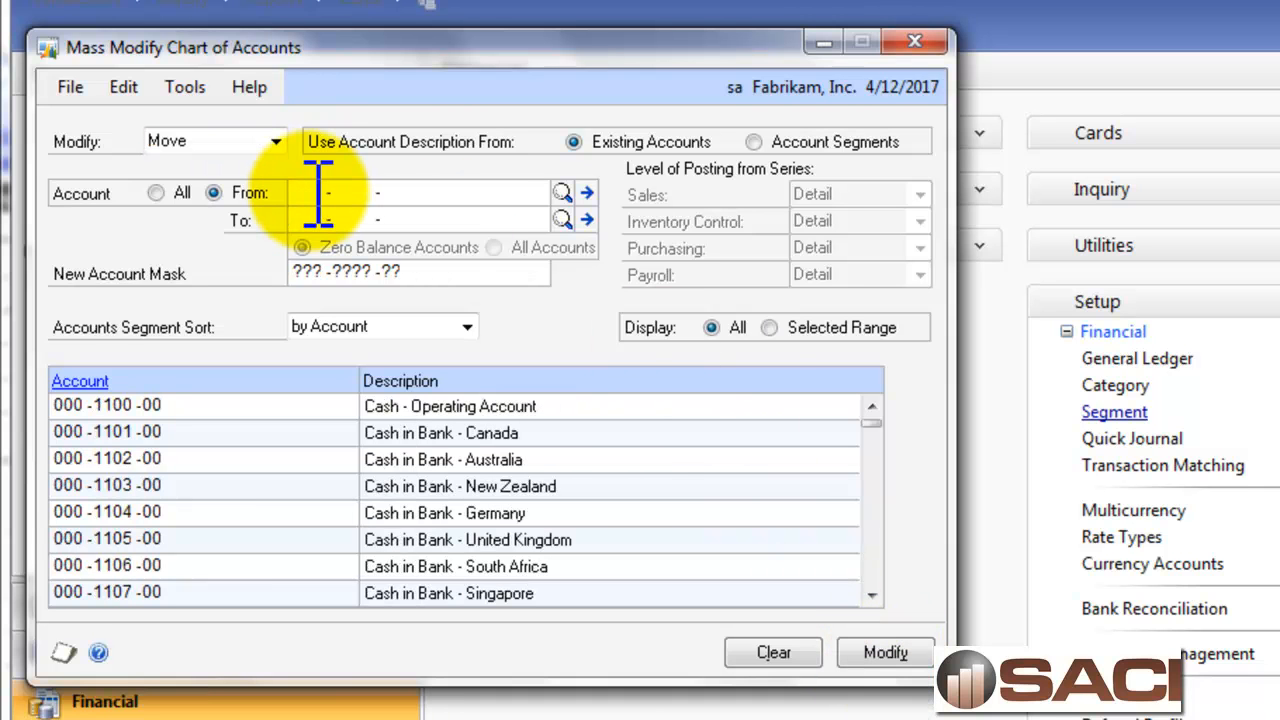
pyautogui.write('800 -0000 -00')
pyautogui.press('Tab')
pyautogui.write('899 -9999 -99')
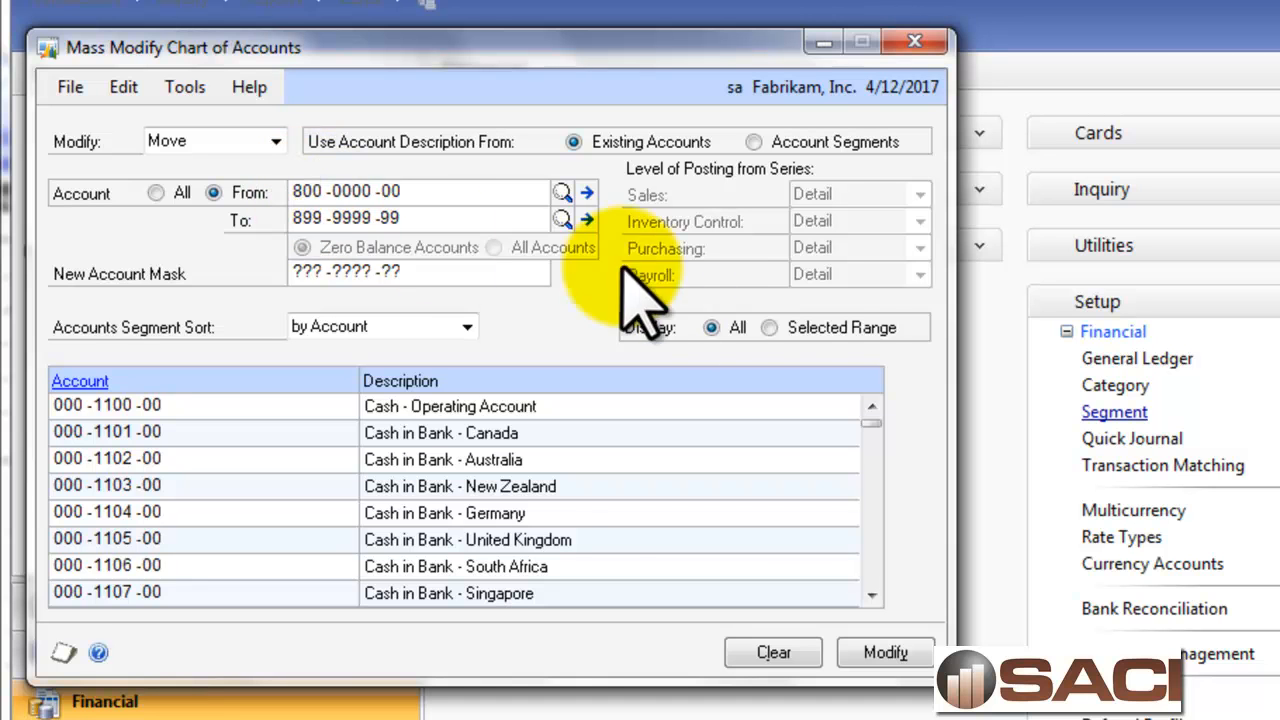
pyautogui.click(770, 327)
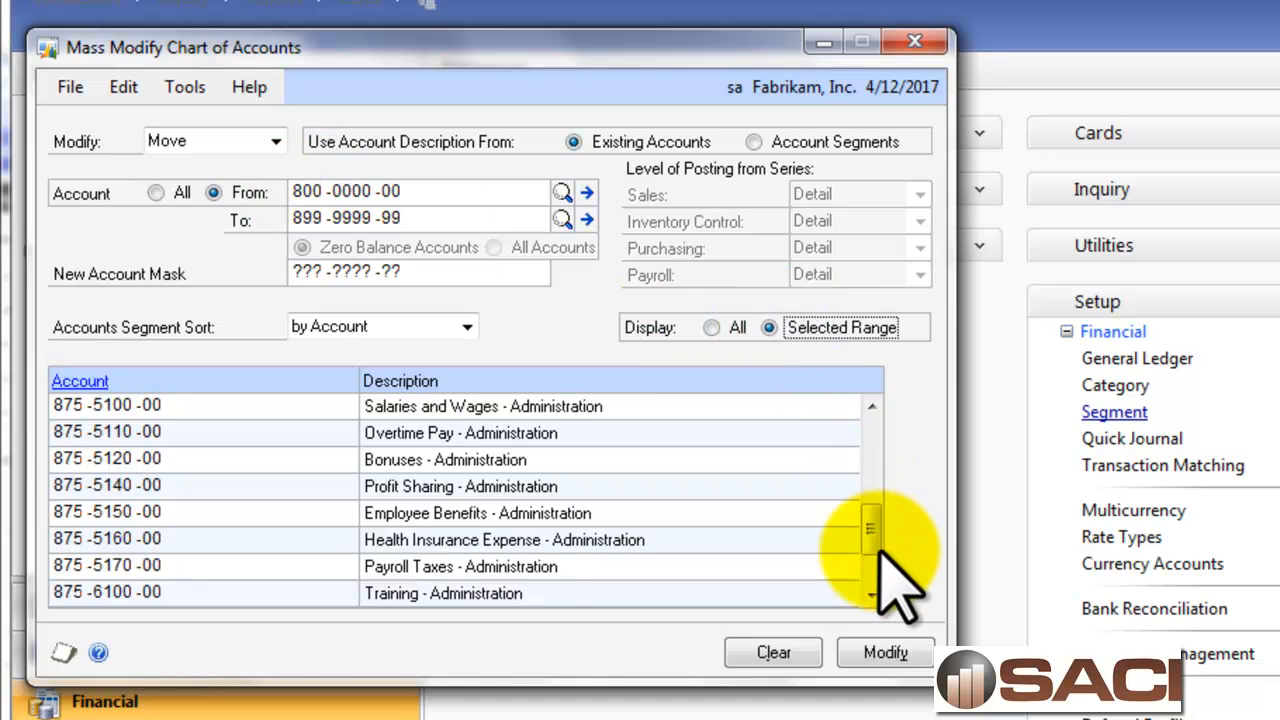
pyautogui.click(881, 556)
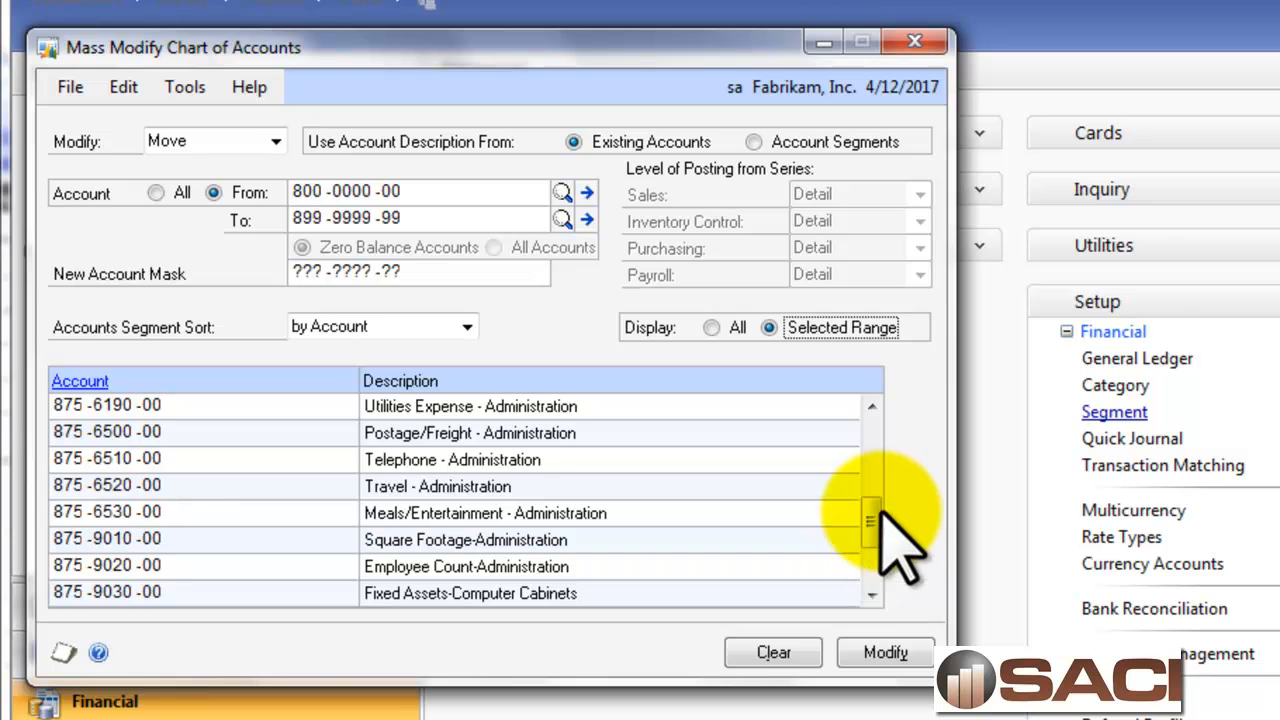
pyautogui.moveTo(880, 525); pyautogui.dragTo(868, 408)
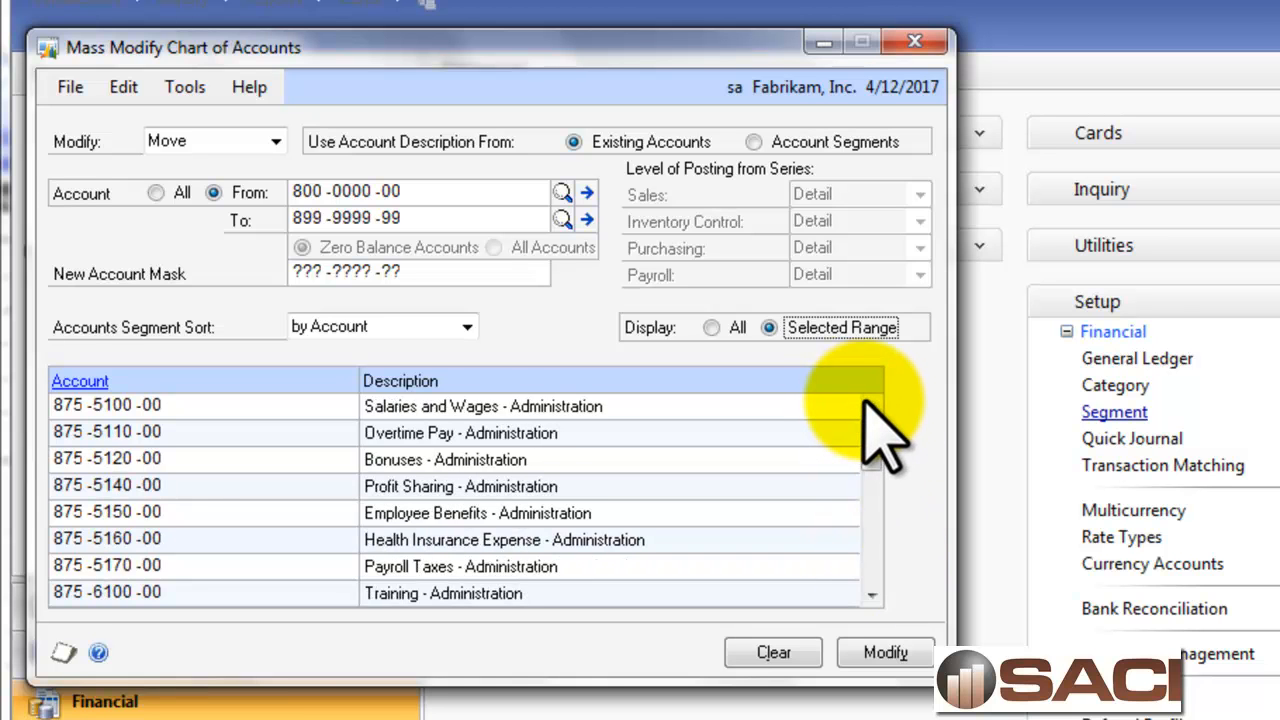